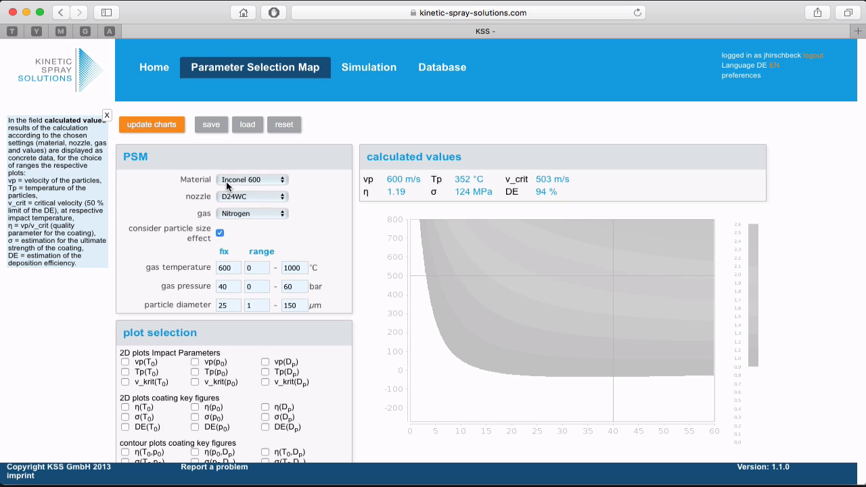
- Chart η(Dp) as a 2D plot and η(T0,p0) as a contour plot for the material Ni99,97
click(285, 181)
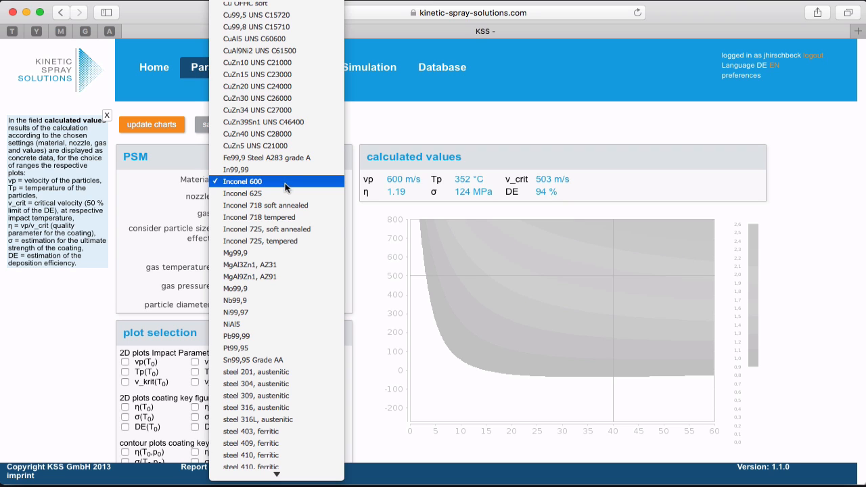
click(255, 312)
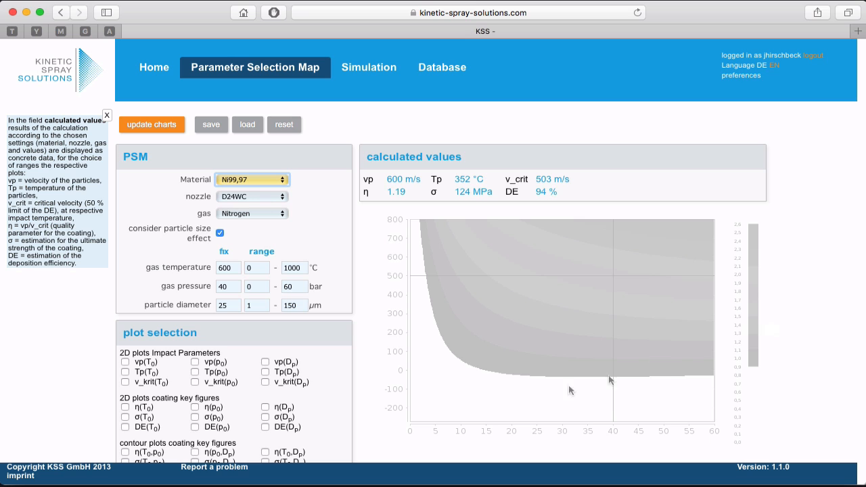
scroll(767, 372, down, 1)
scroll(767, 372, down, 3)
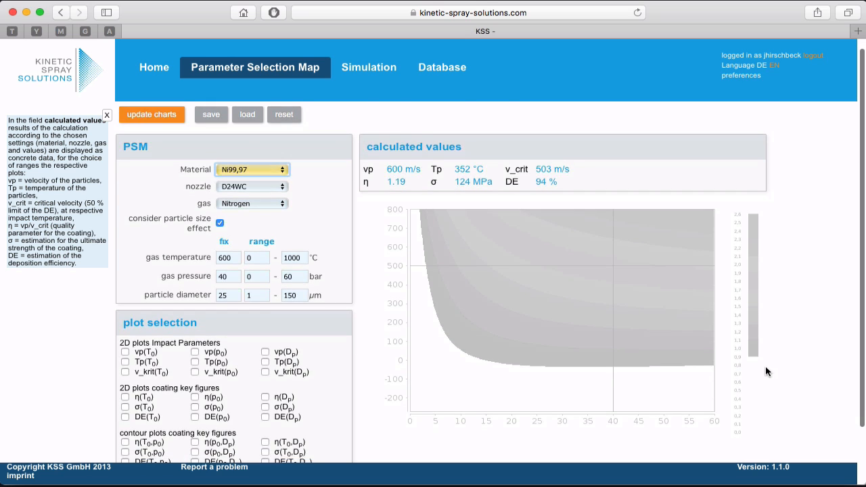
scroll(767, 372, up, 1)
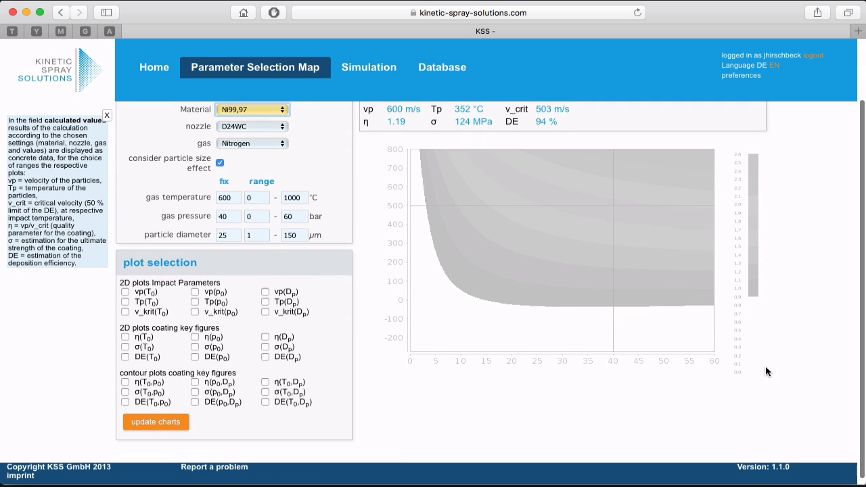
click(266, 337)
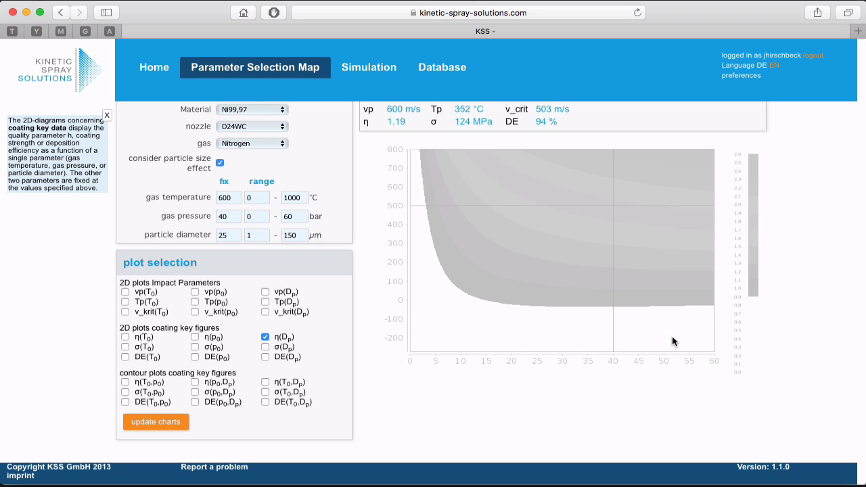
click(125, 383)
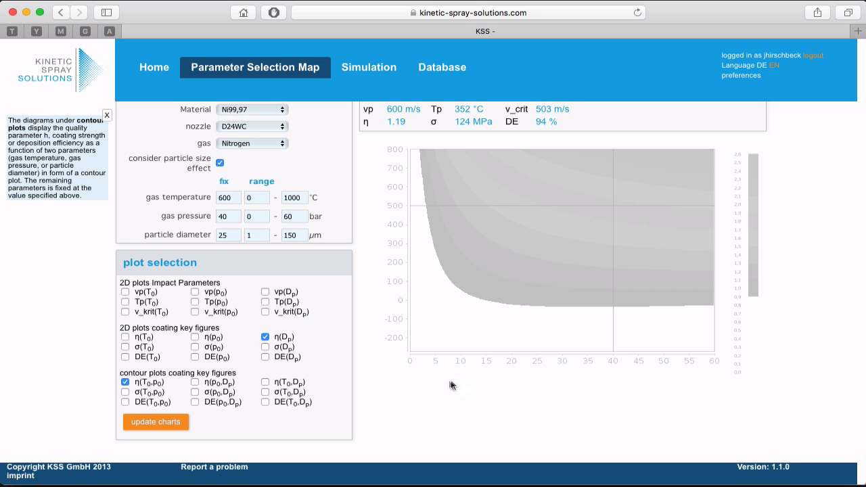
click(143, 425)
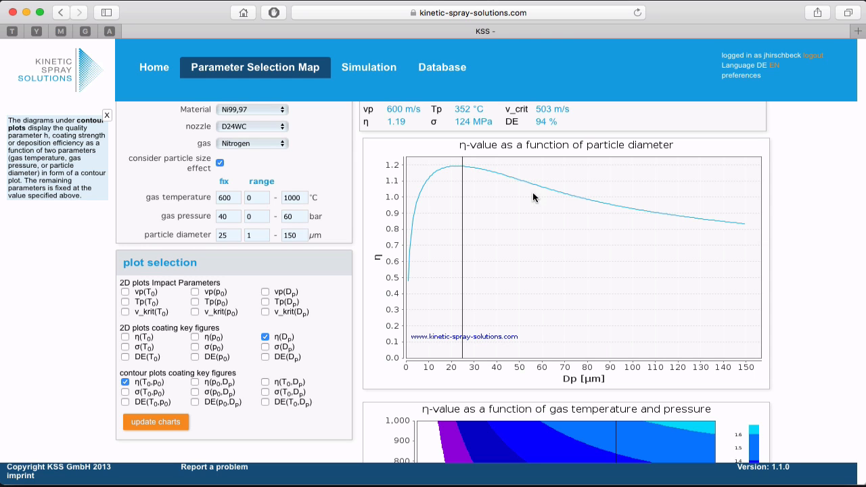
- Examine the η chart over particle diameter and the contour chart over gas temperature and pressure
scroll(501, 228, up, 1)
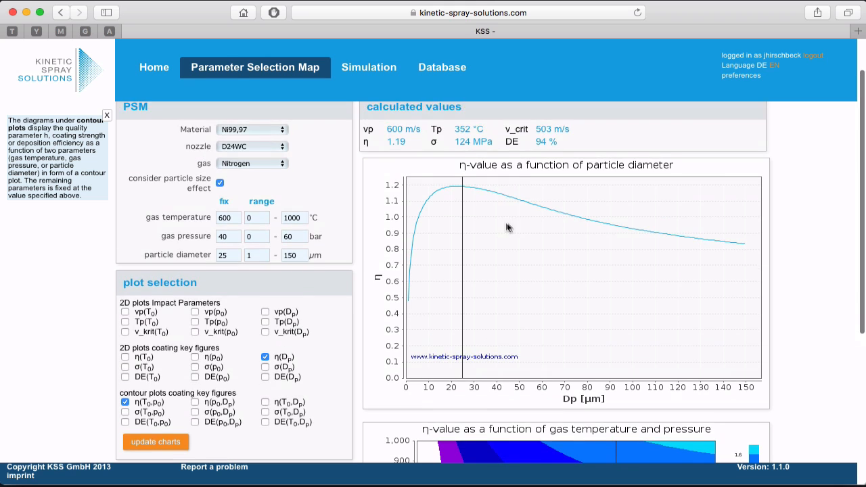
scroll(514, 228, down, 2)
scroll(521, 220, down, 5)
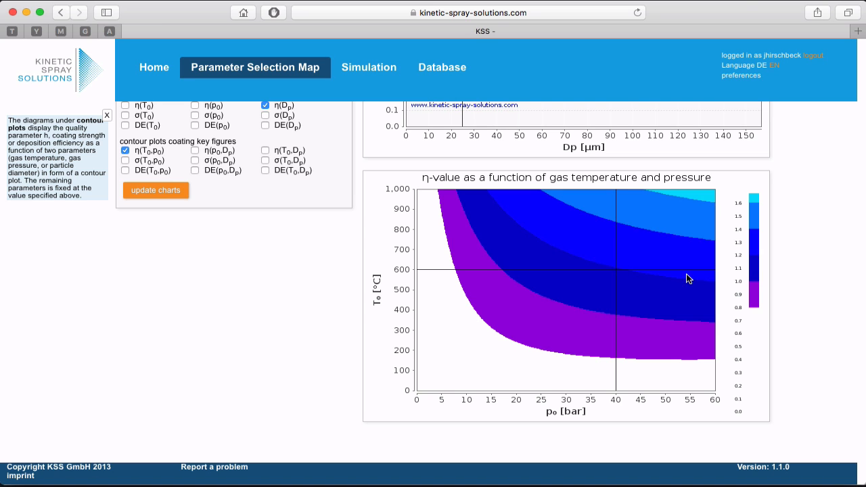
scroll(687, 278, up, 10)
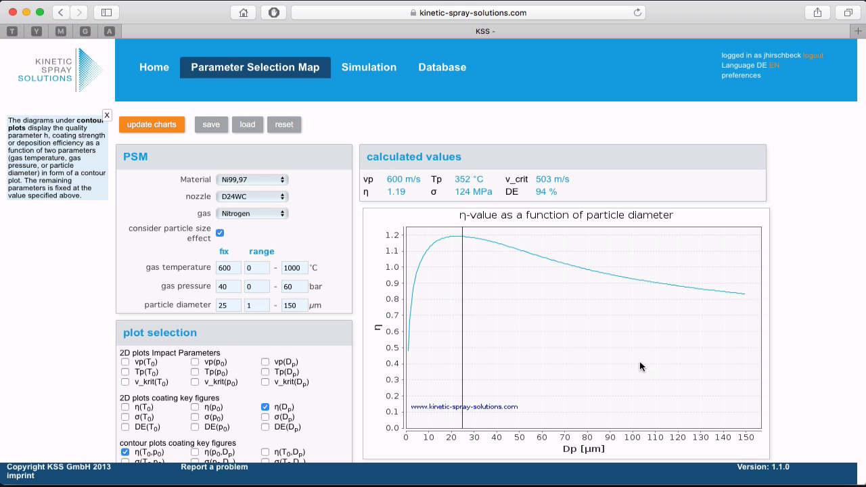
scroll(640, 363, down, 1)
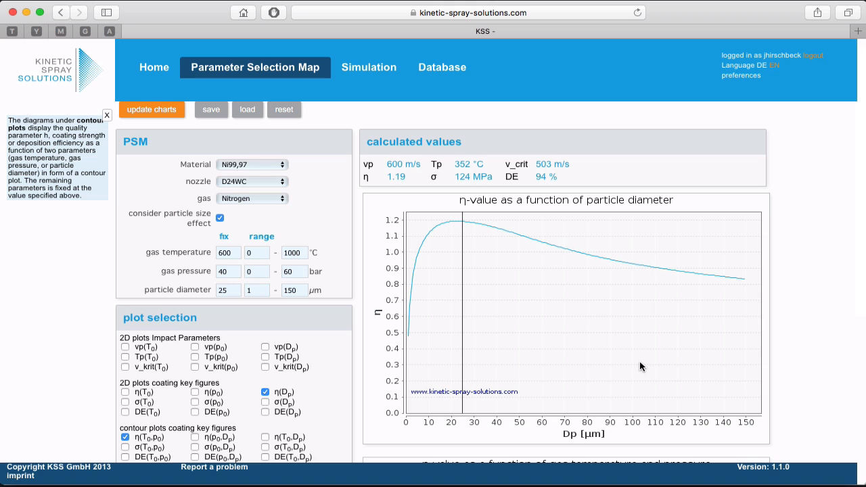
scroll(784, 322, down, 3)
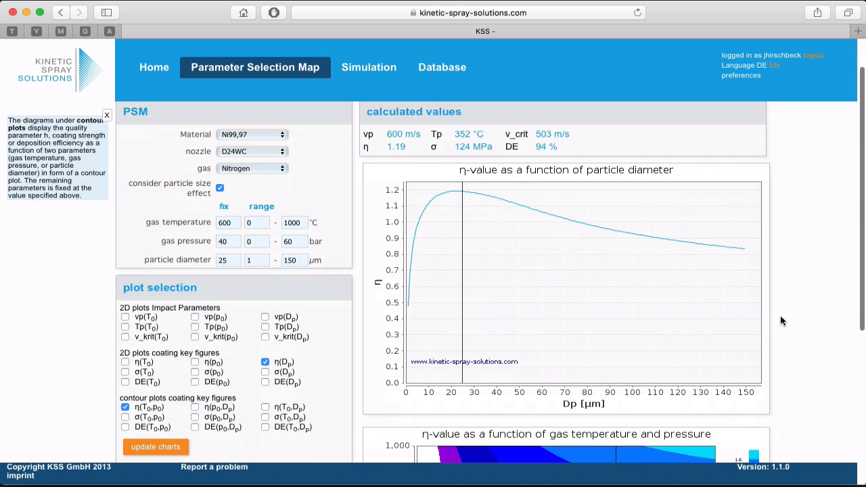
scroll(783, 322, down, 4)
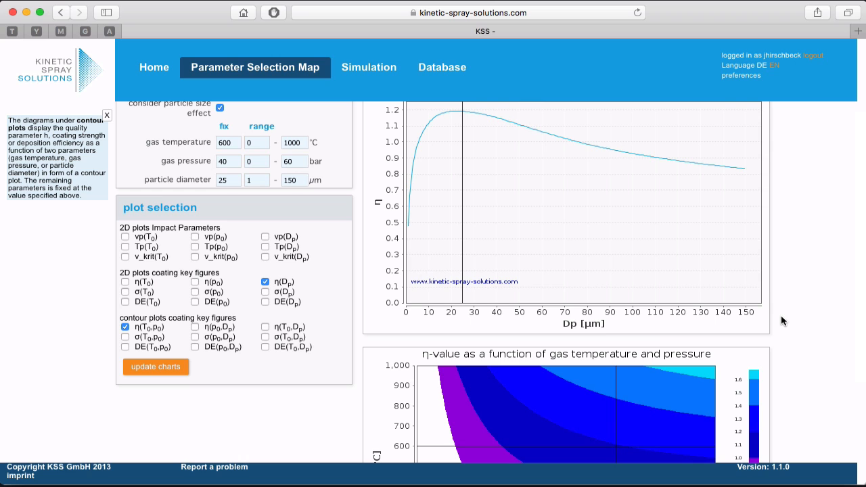
- Set the fixed gas temperature to 900 °C in the PSM parameters
scroll(782, 322, up, 3)
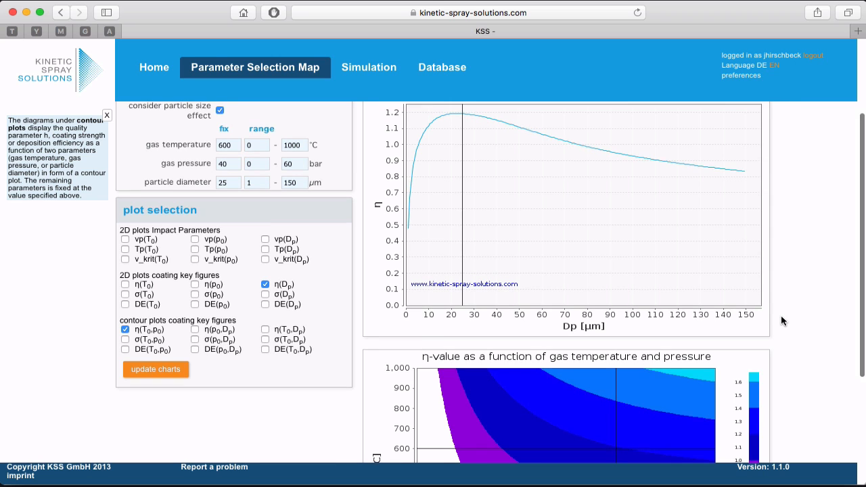
mouse_move(182, 253)
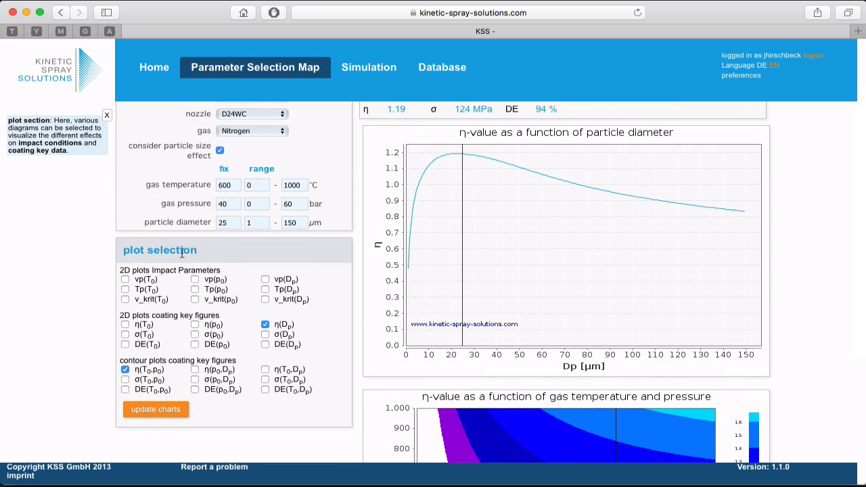
click(233, 187)
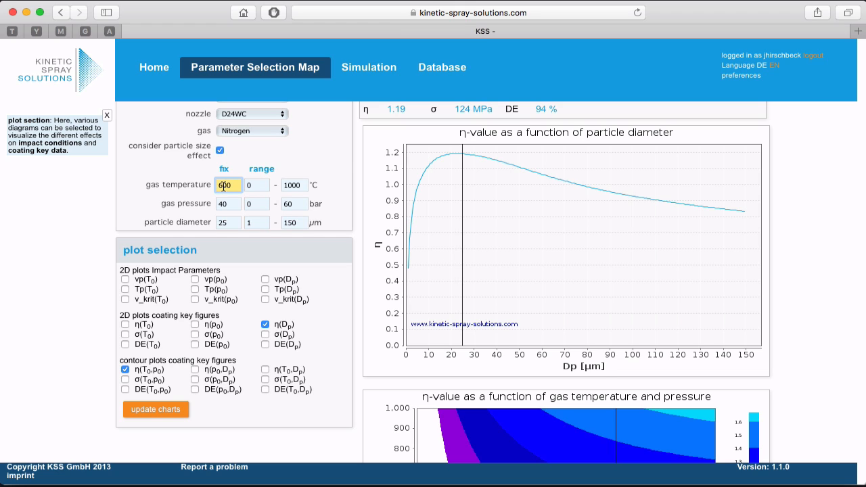
click(225, 186)
key(BackSpace)
text(9)
click(266, 204)
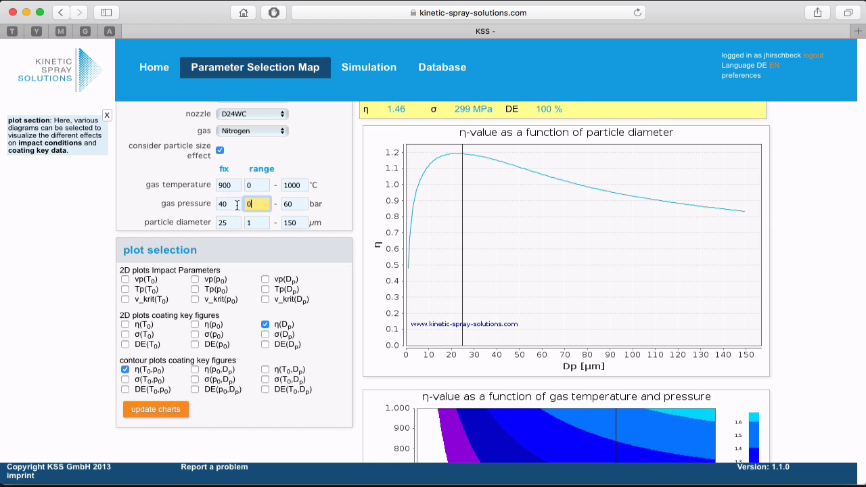
- Set the fixed gas pressure to 50 bar and recalculate the charts
click(236, 205)
key(BackSpace)
key(BackSpace)
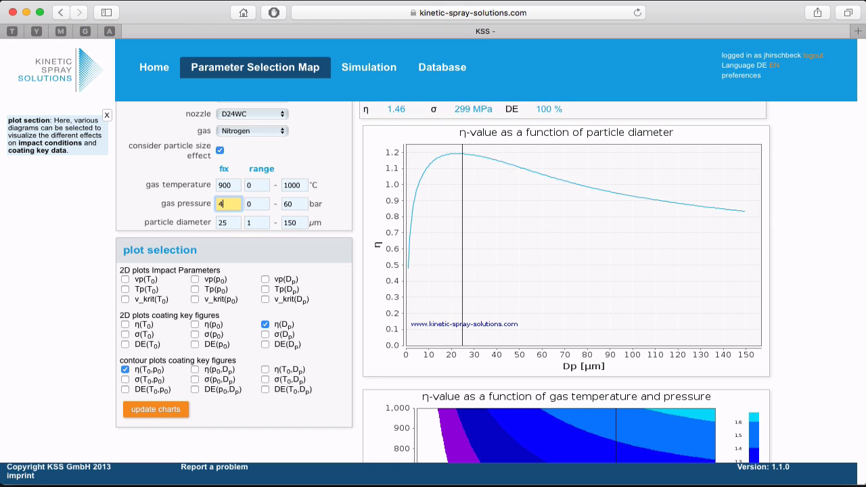
text(50)
click(144, 411)
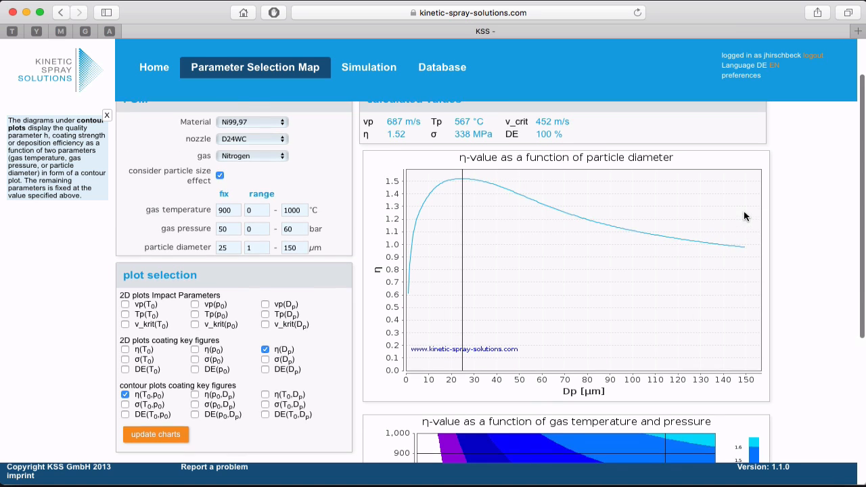
- Review the recalculated η contour chart, the particle diameter curve and the calculated values
scroll(741, 217, down, 5)
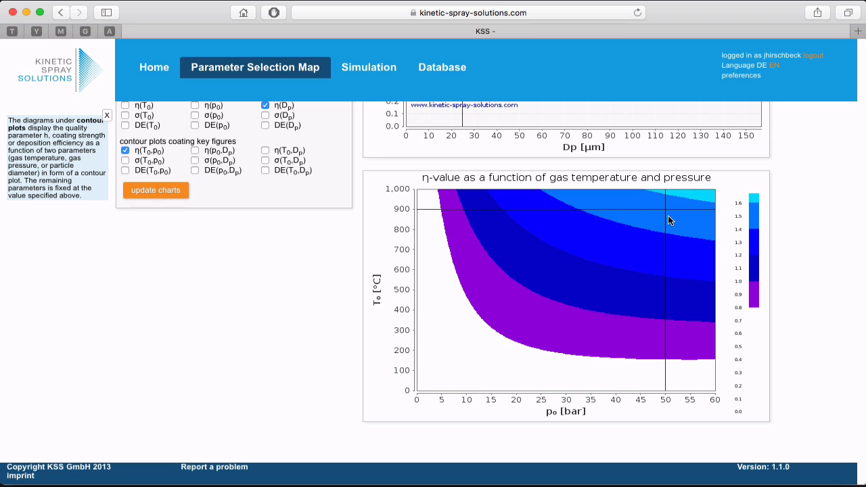
scroll(762, 243, up, 1)
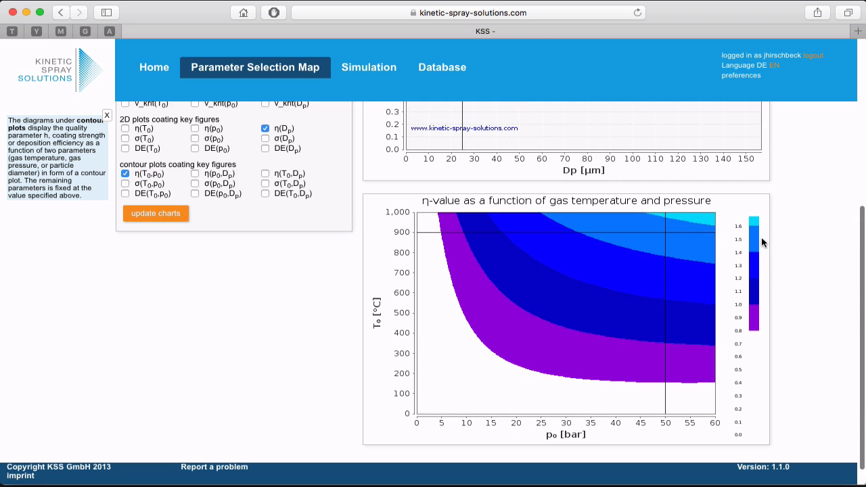
scroll(762, 243, up, 6)
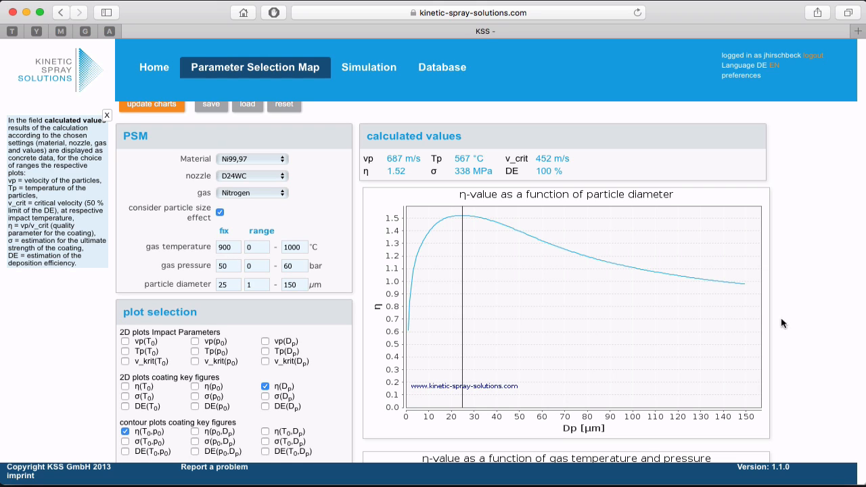
scroll(482, 410, up, 1)
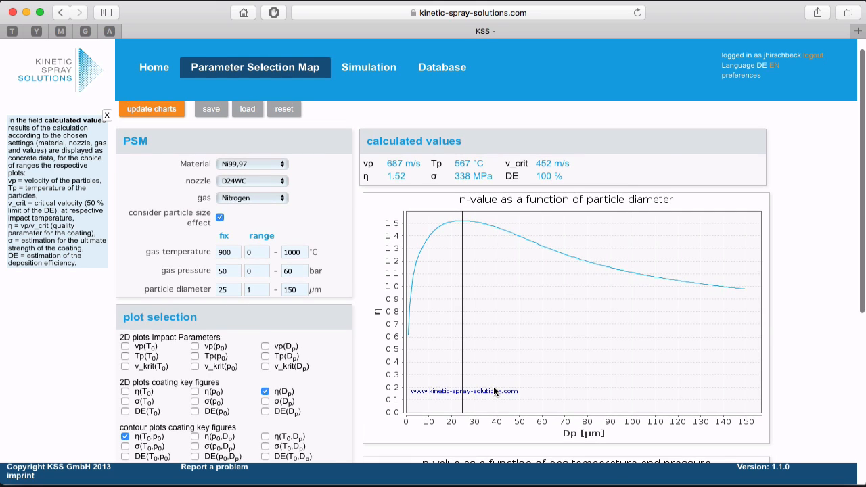
scroll(495, 392, down, 3)
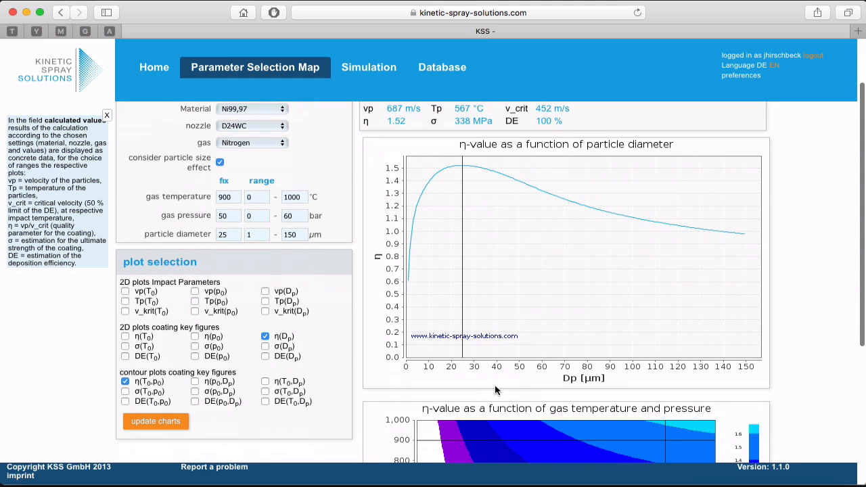
scroll(495, 386, up, 4)
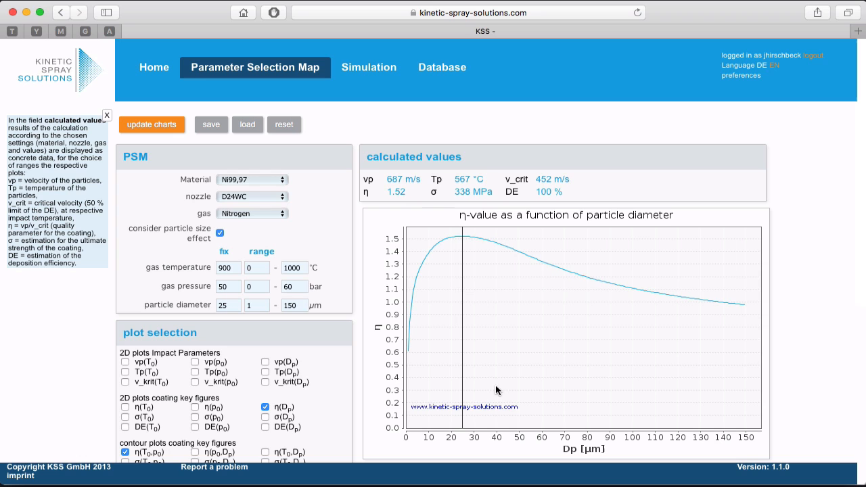
mouse_move(366, 73)
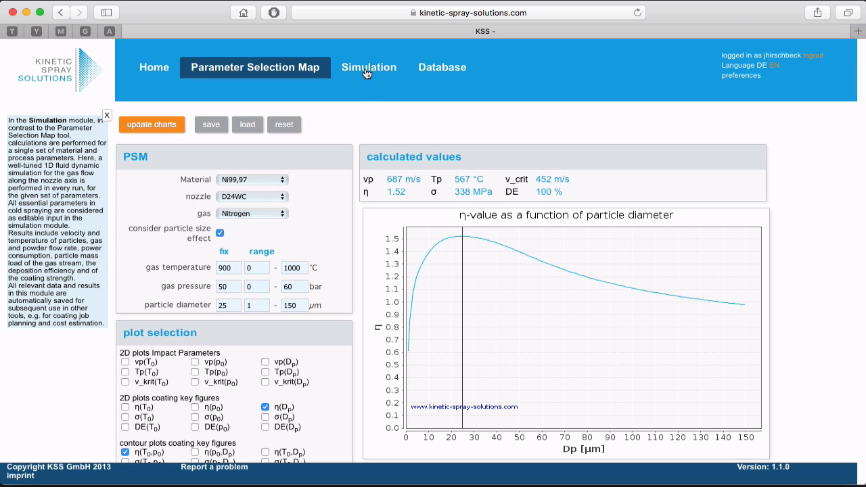